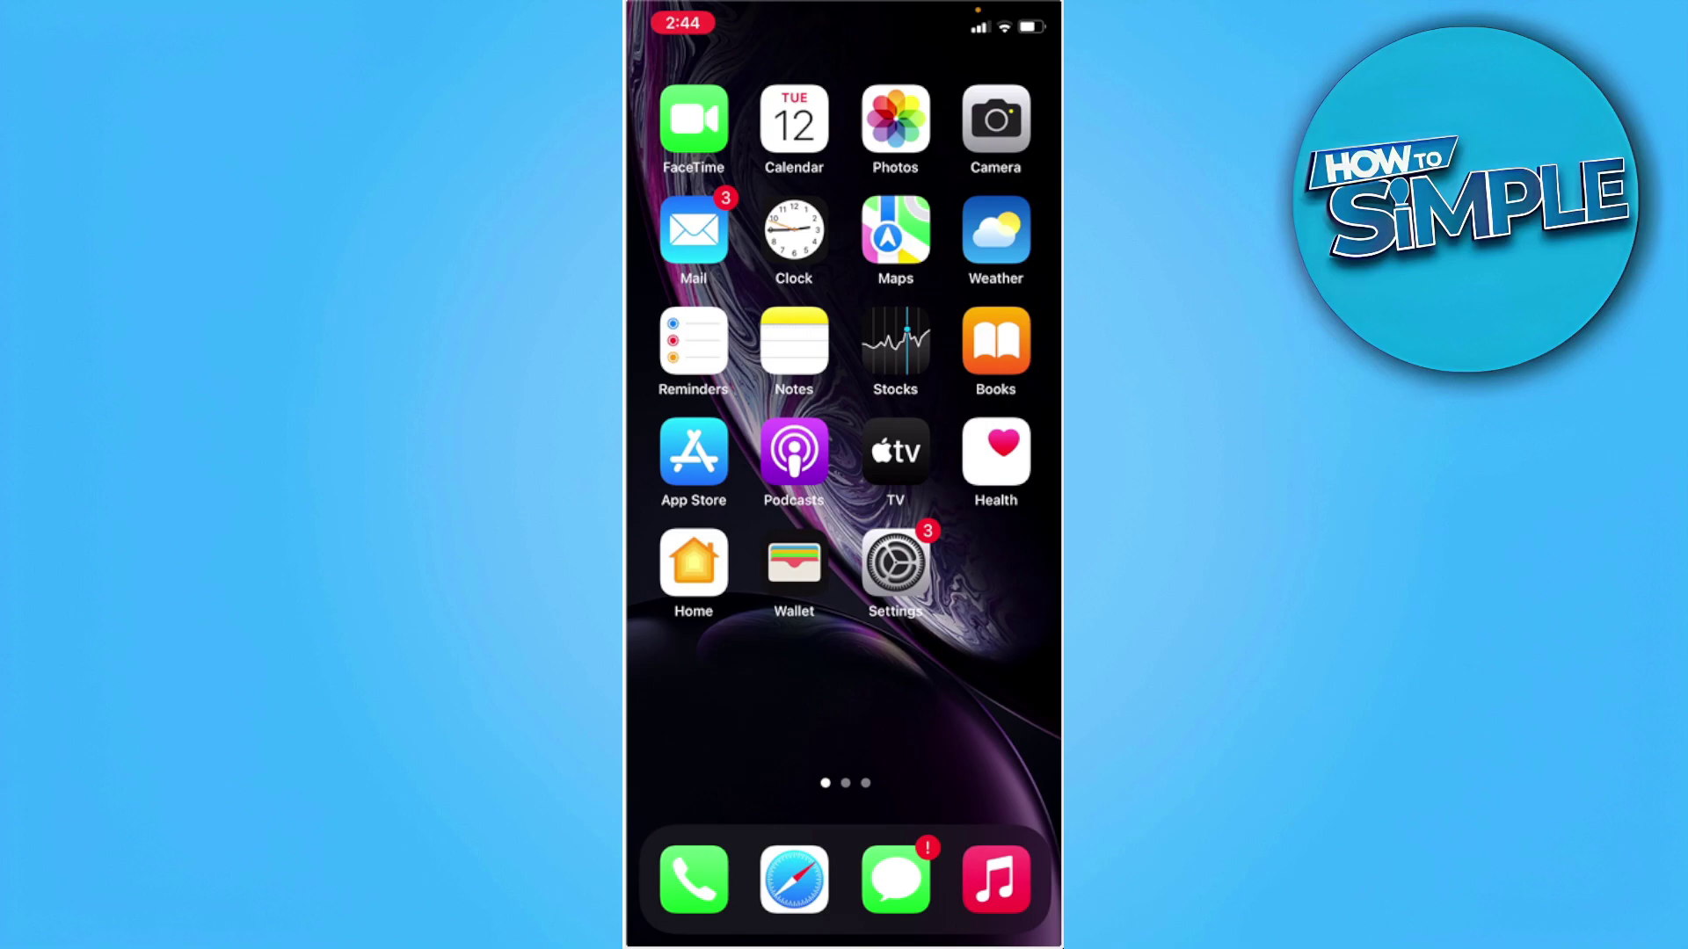
# From the Apple ID page, view the empty Payment & Shipping details, then go back.
pyautogui.click(896, 565)
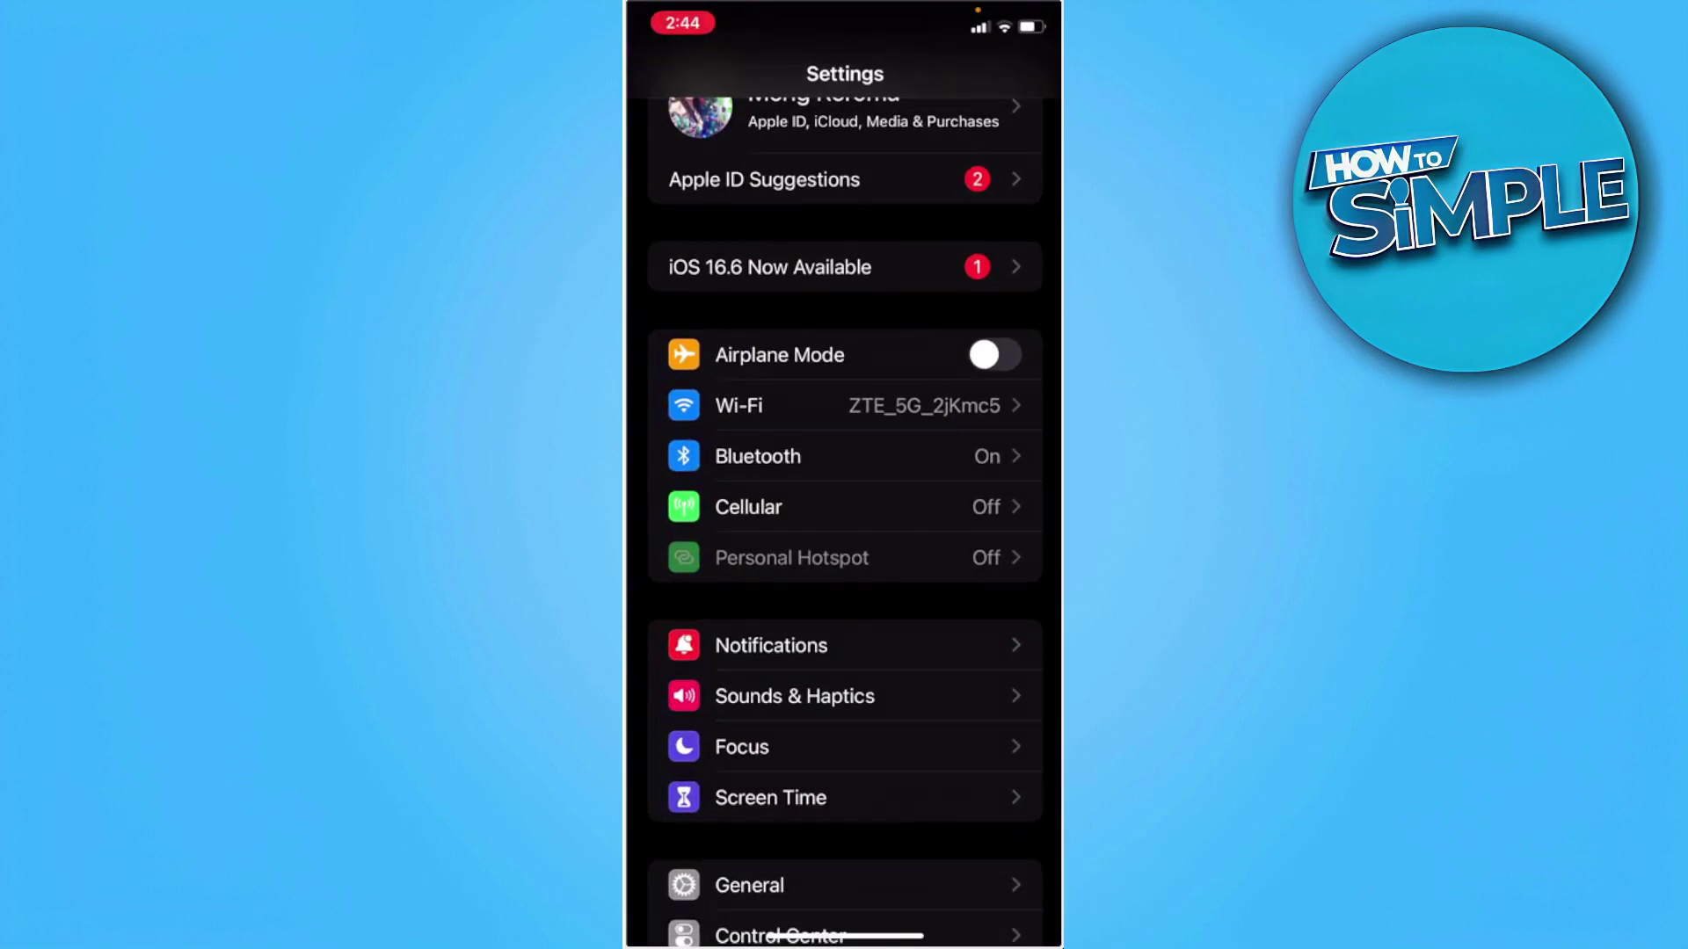
pyautogui.click(844, 116)
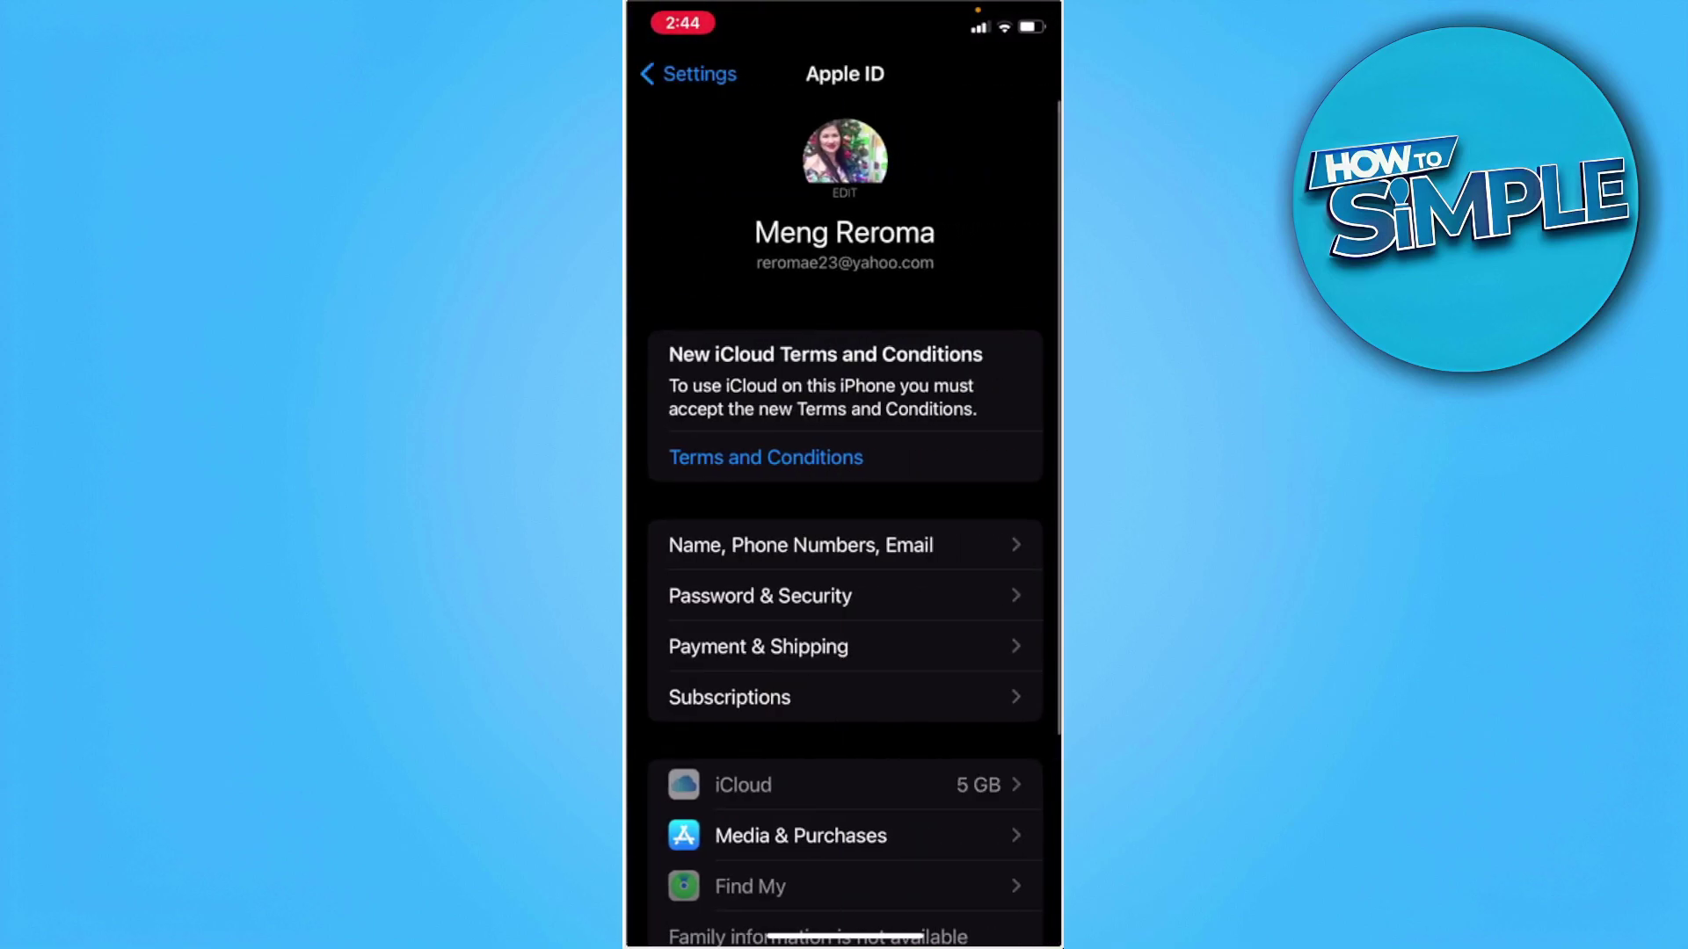
pyautogui.scroll(-3, 844, 528)
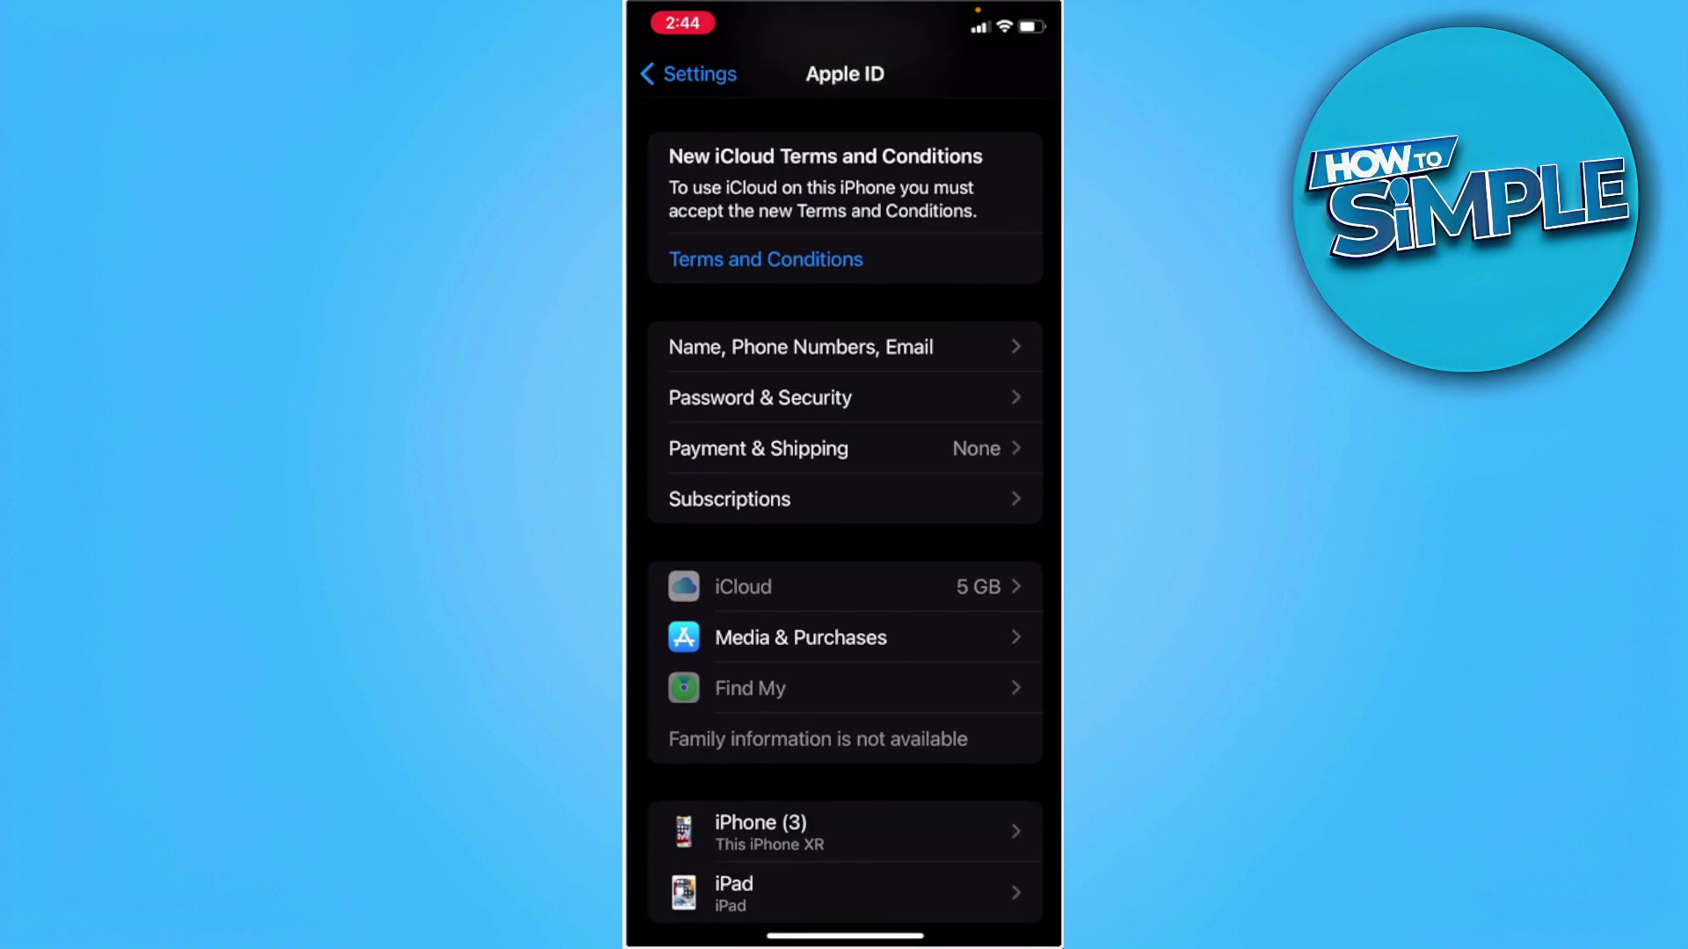
pyautogui.click(818, 450)
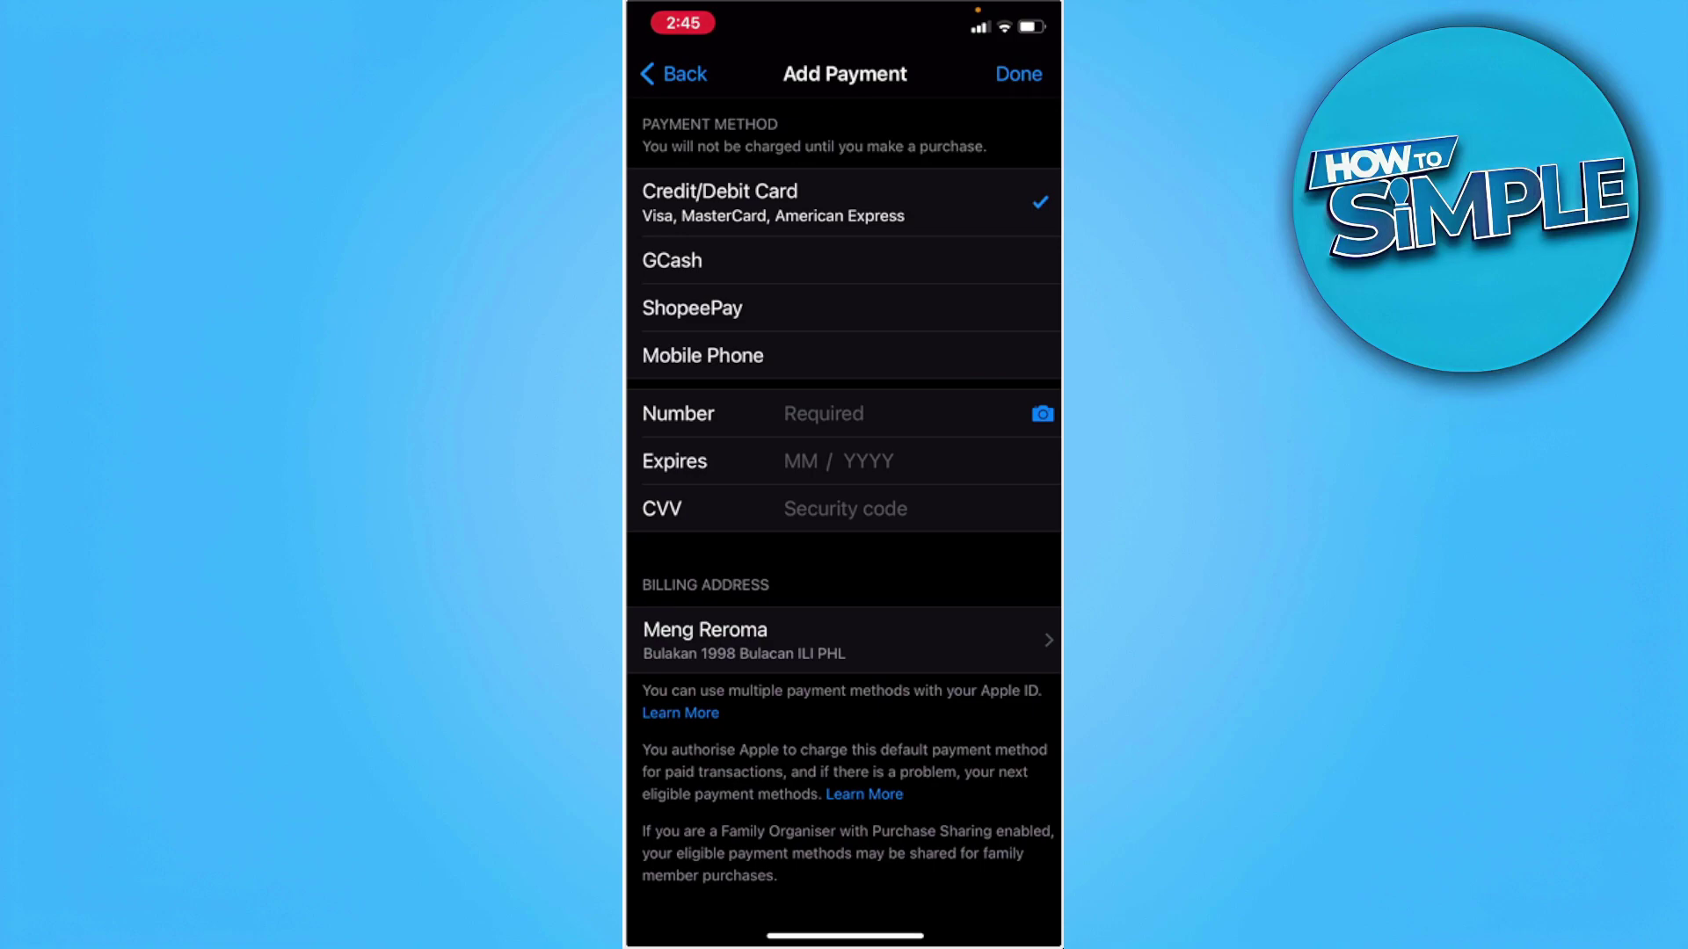
pyautogui.click(675, 74)
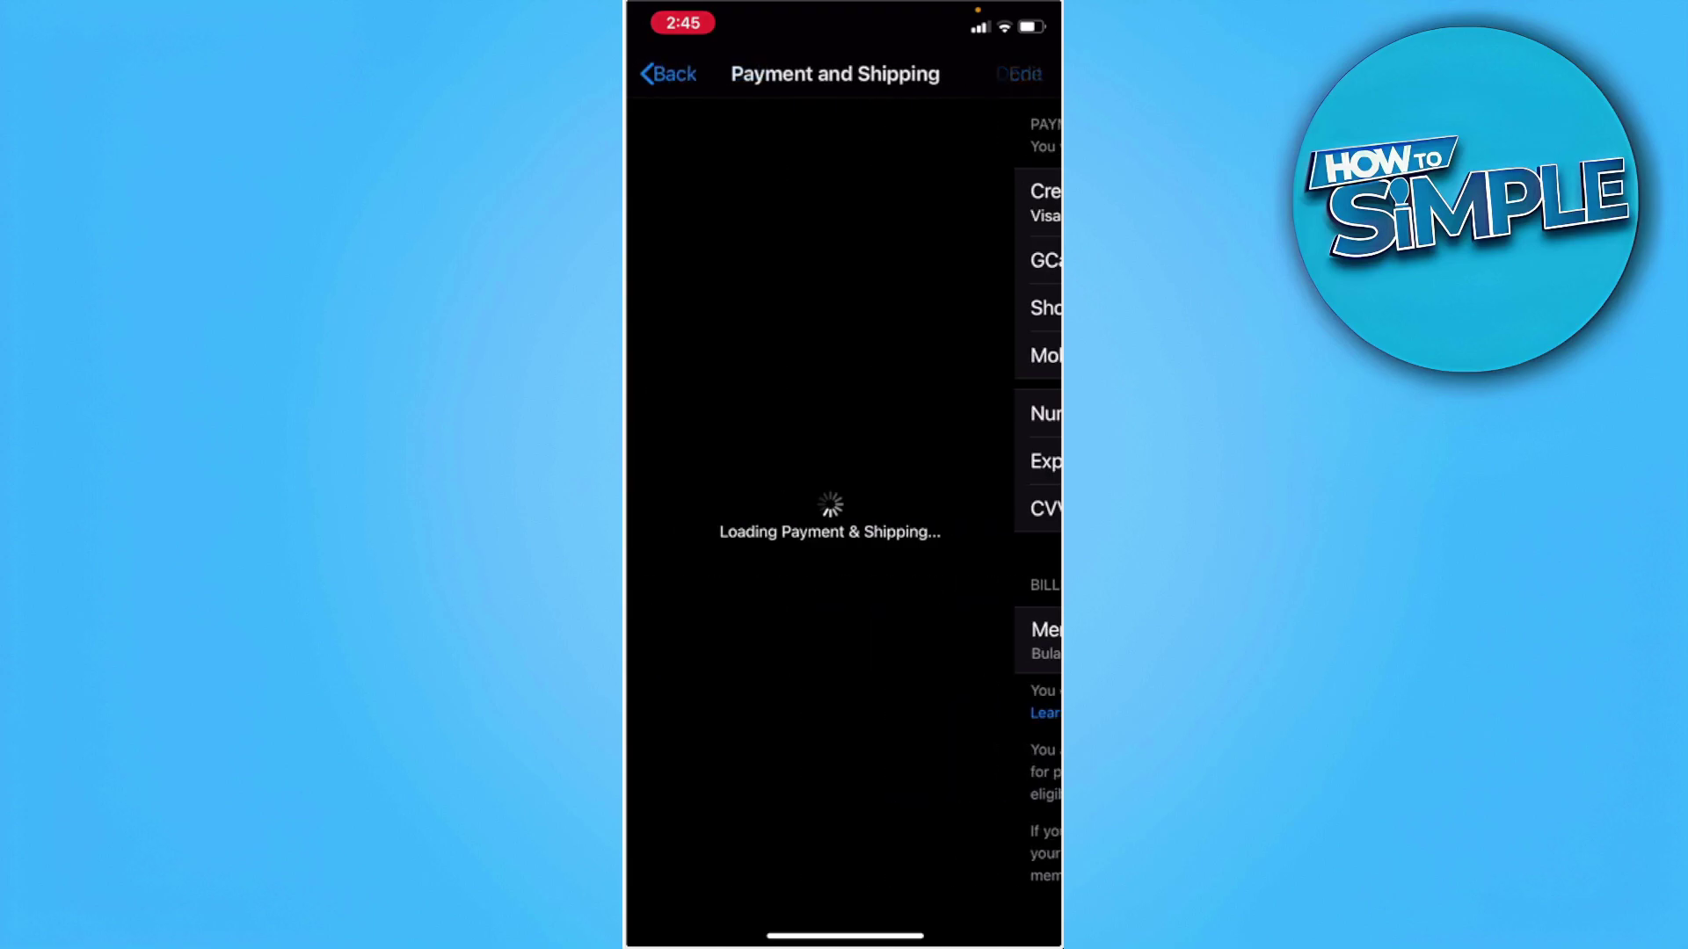
# Open View Account from the Media & Purchases options on the Apple ID page.
pyautogui.click(672, 74)
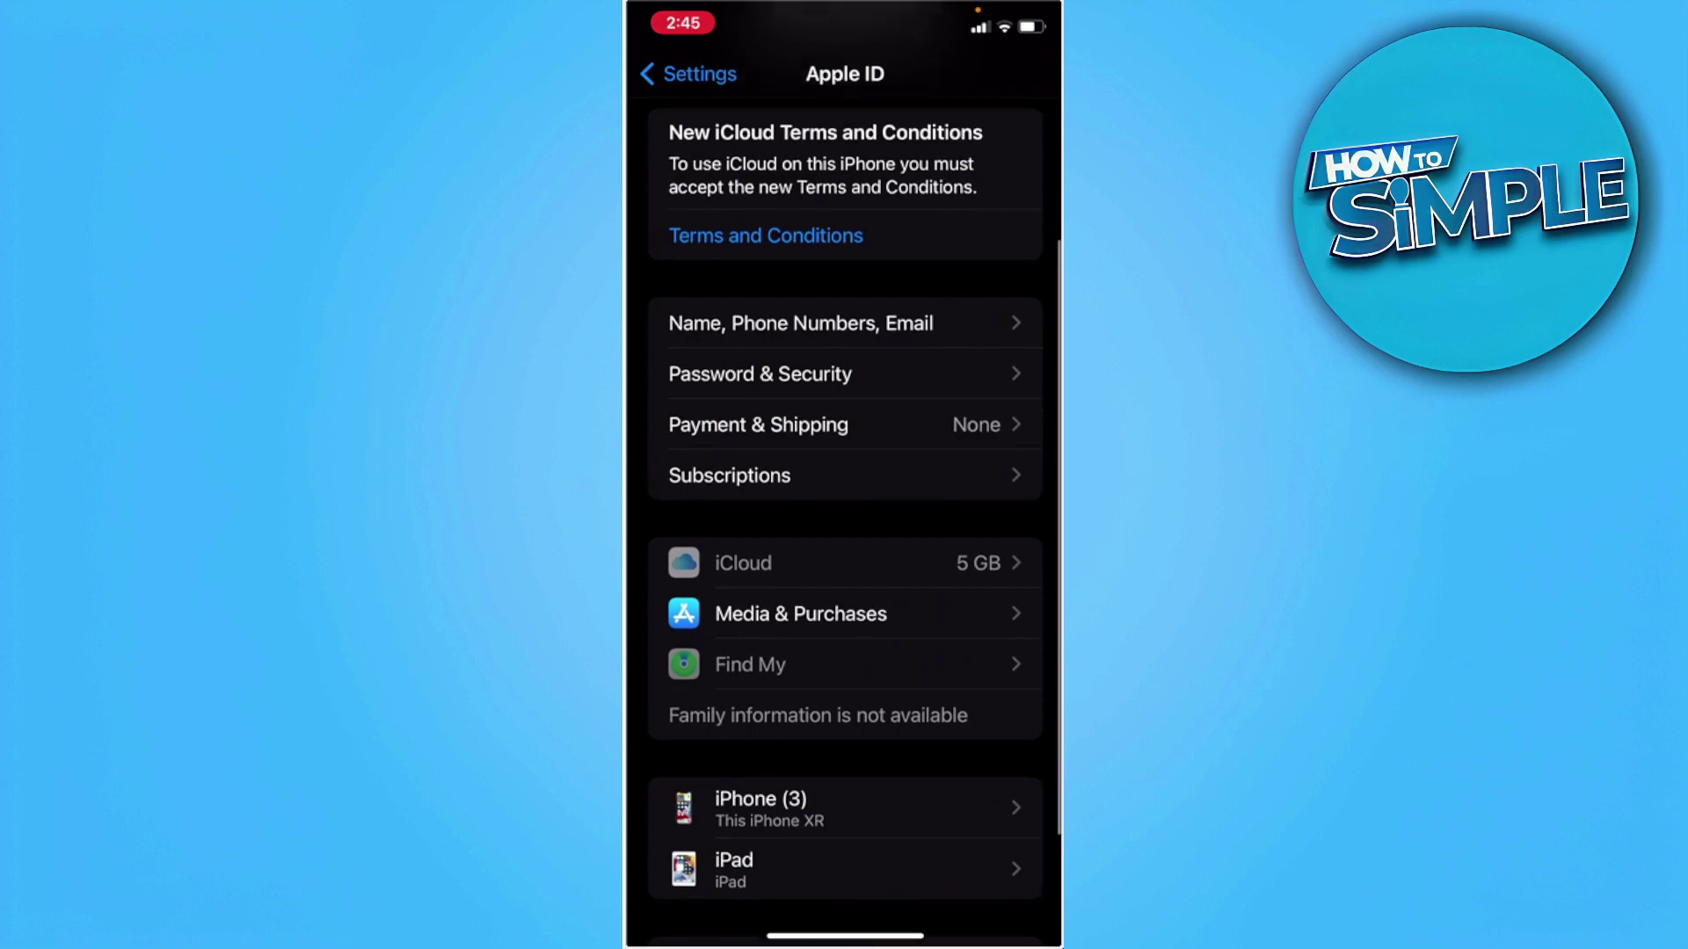
pyautogui.scroll(-1, 844, 594)
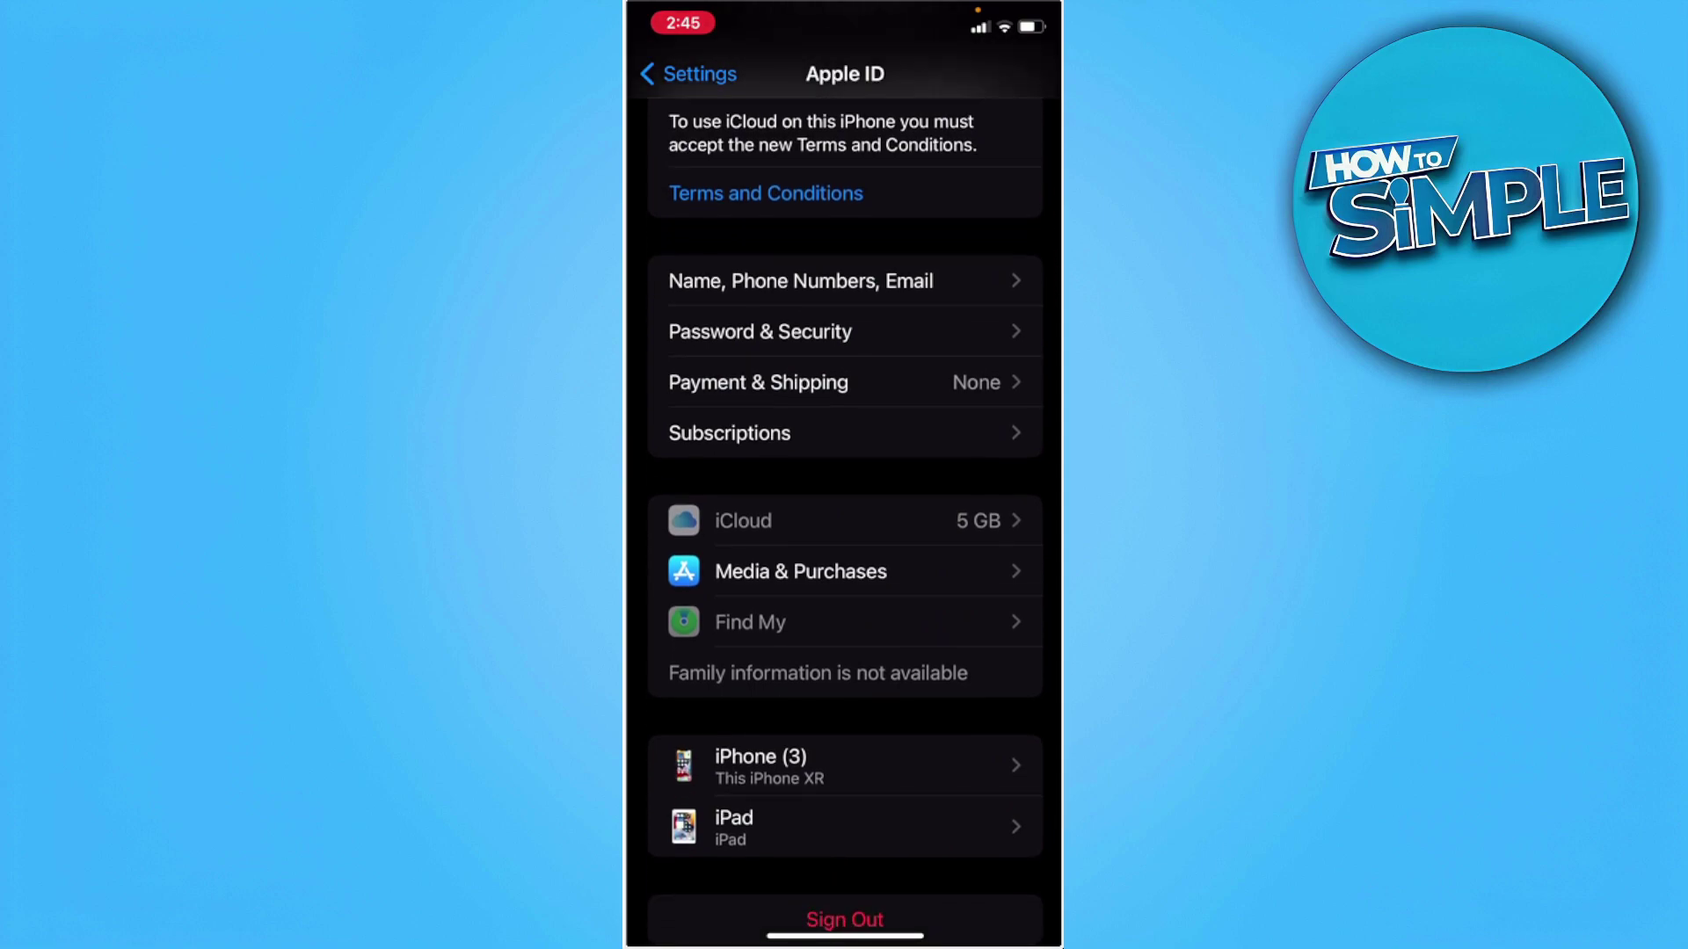
pyautogui.click(844, 571)
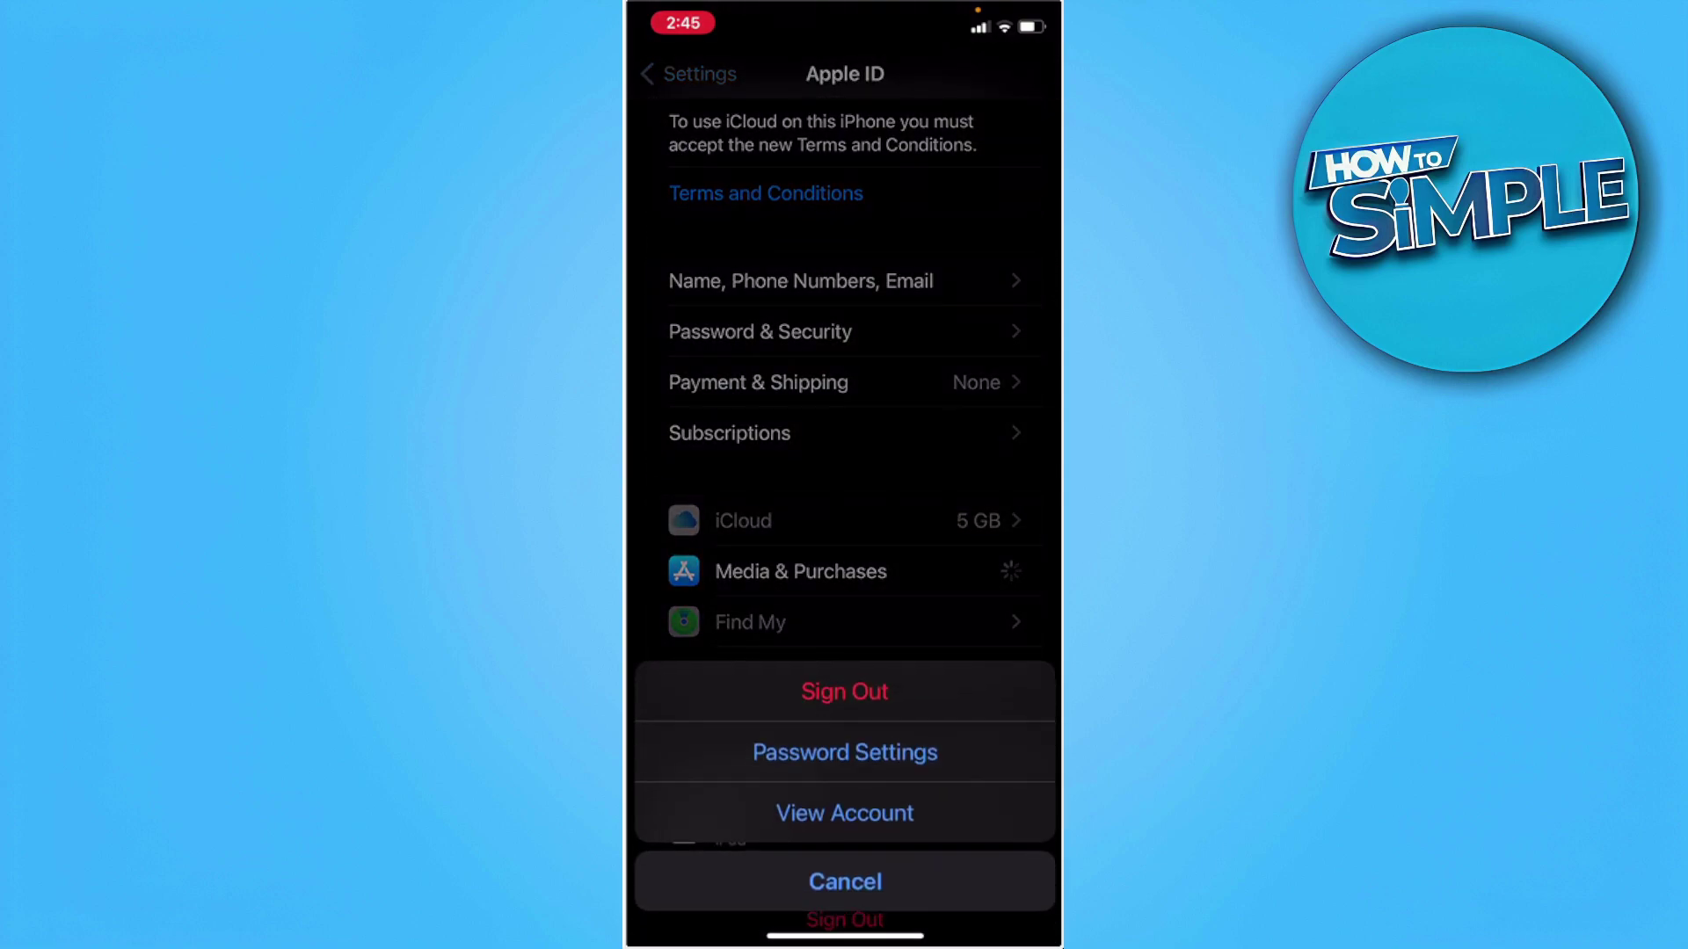
pyautogui.click(844, 813)
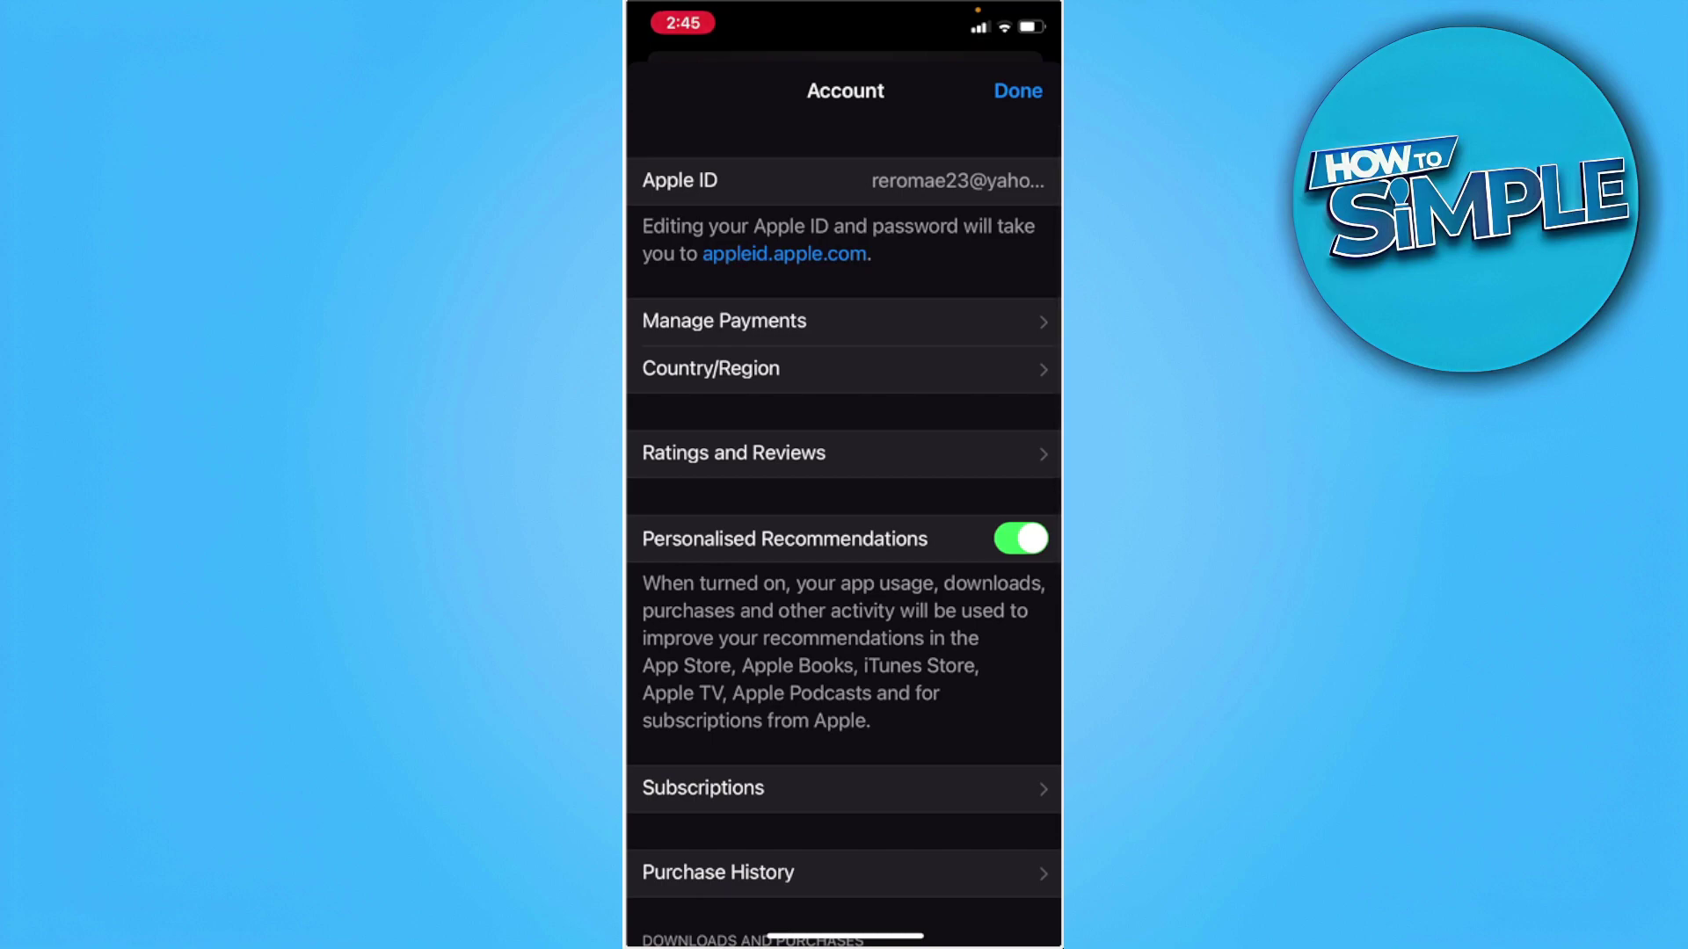
# Browse the Change Country or Region list, then leave it without selecting a country.
pyautogui.click(845, 368)
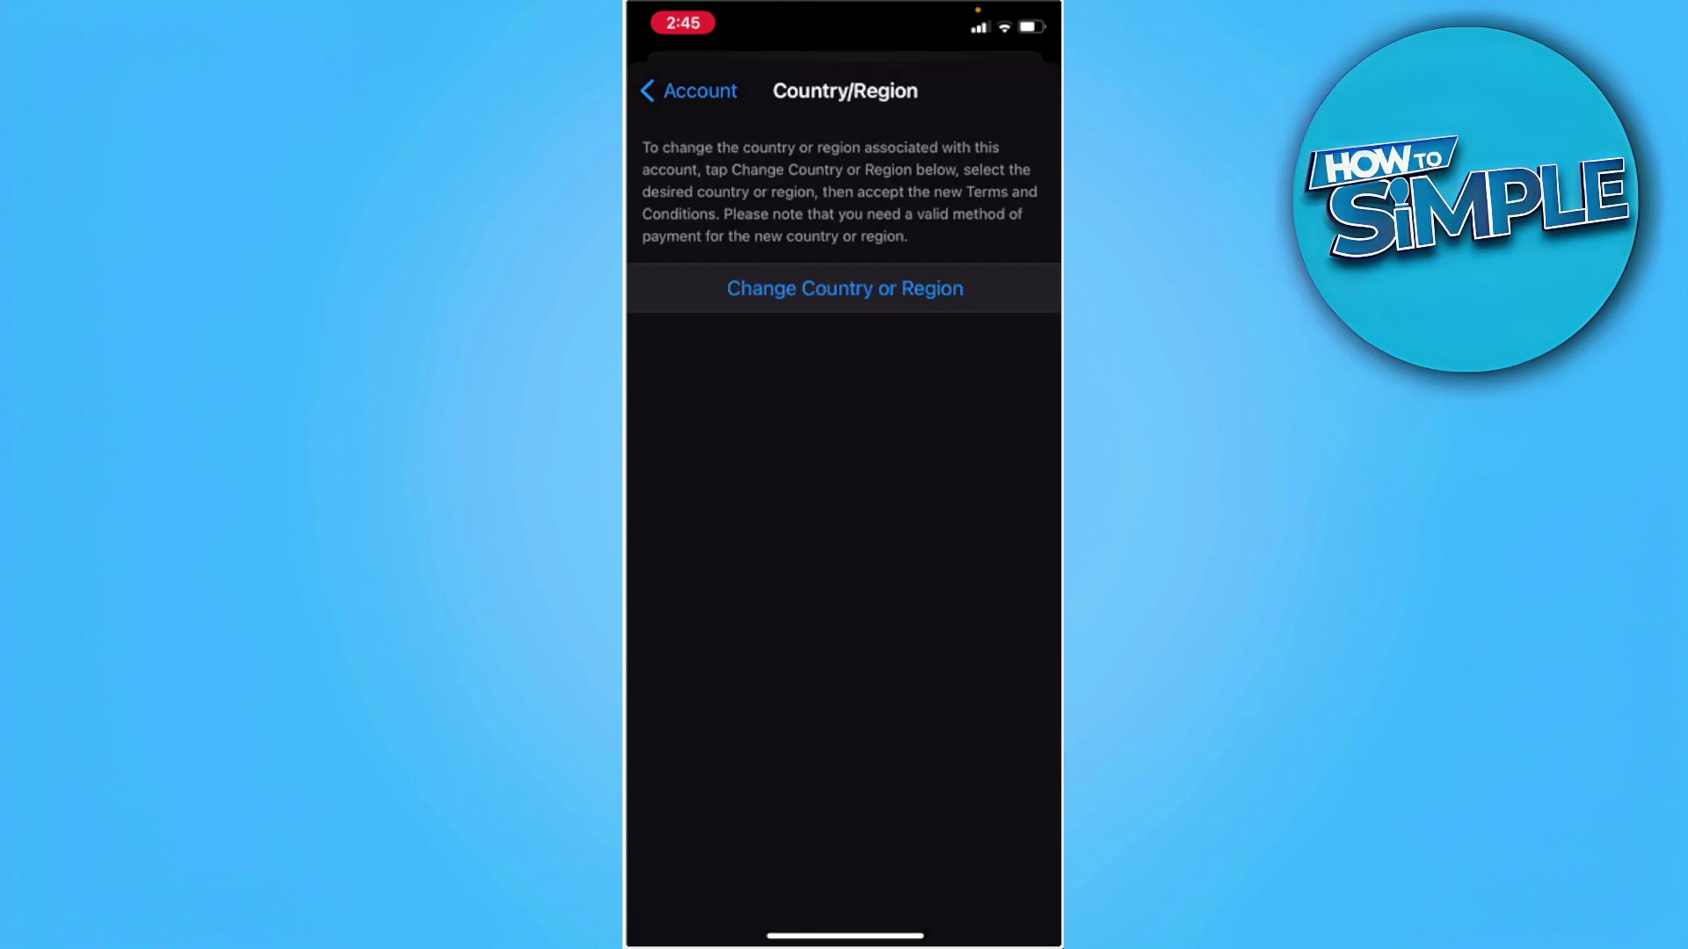
pyautogui.click(844, 288)
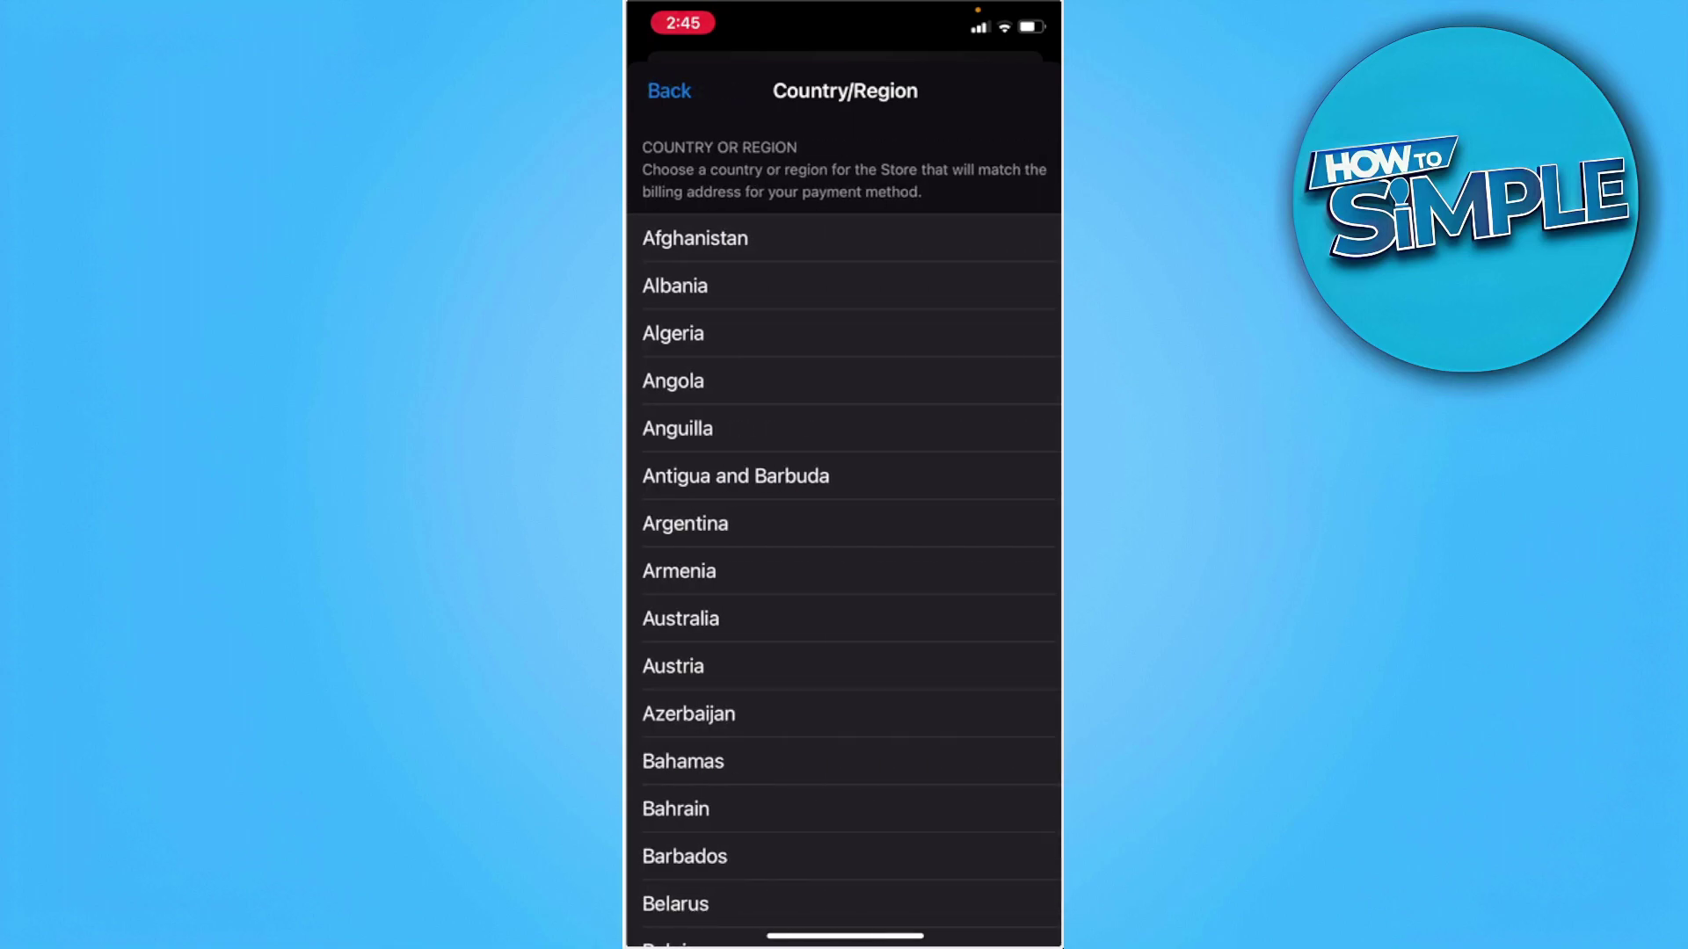
pyautogui.click(669, 89)
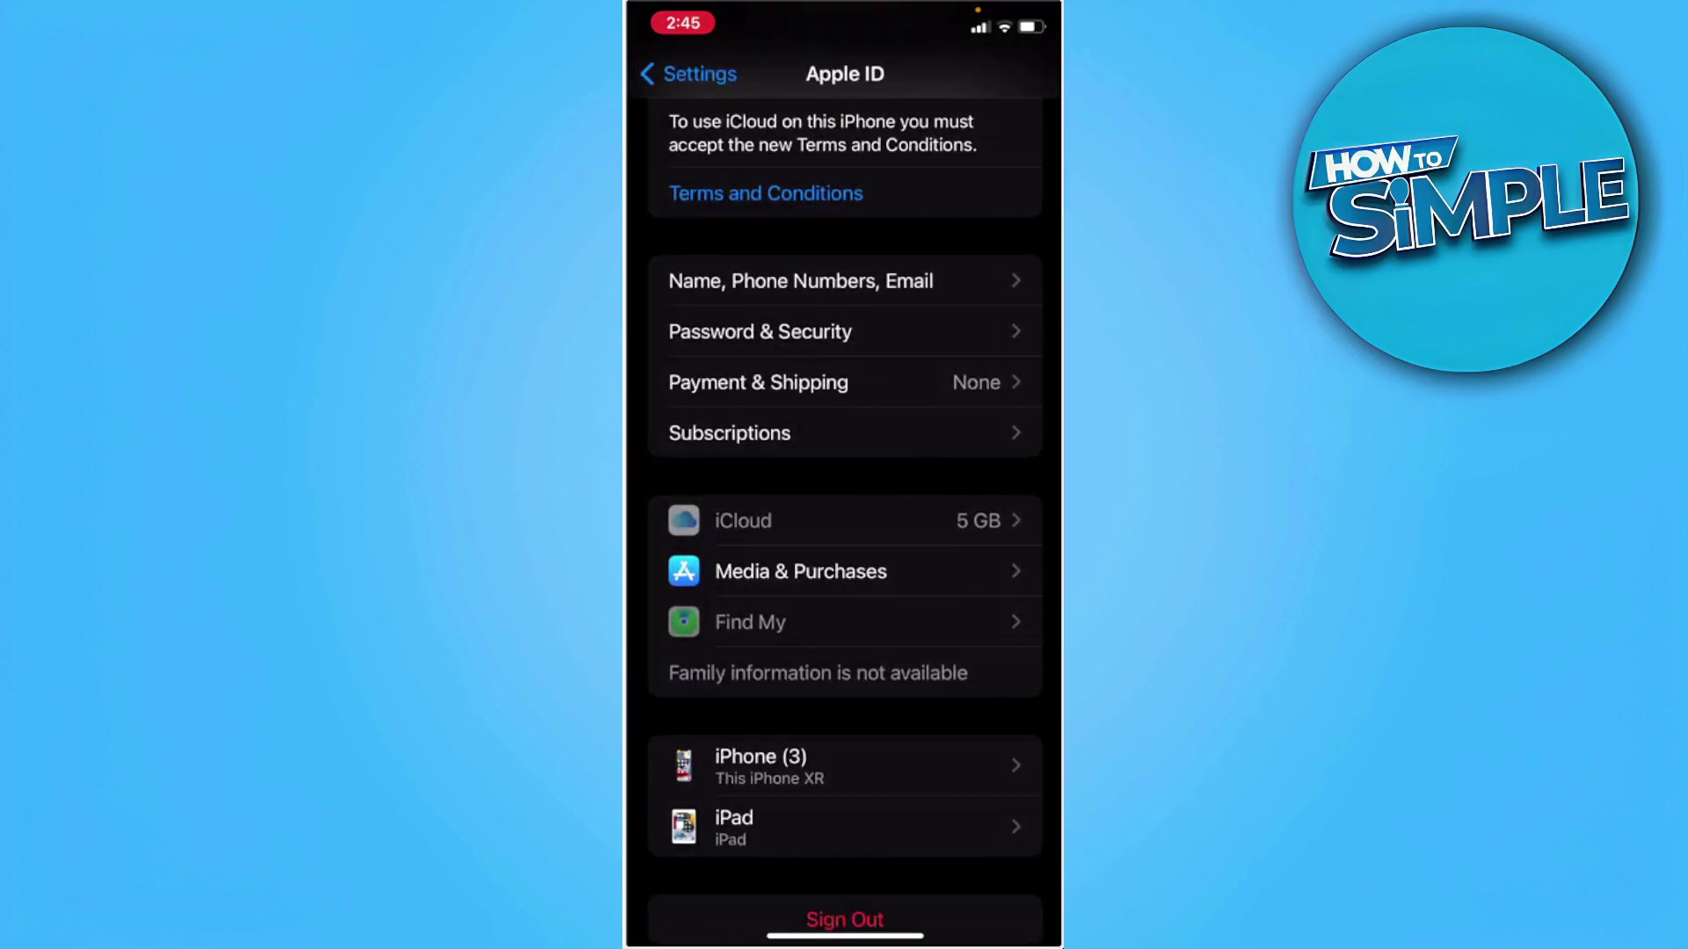
# Reopen Payment & Shipping from the Apple ID page to reach Add Payment.
pyautogui.click(844, 382)
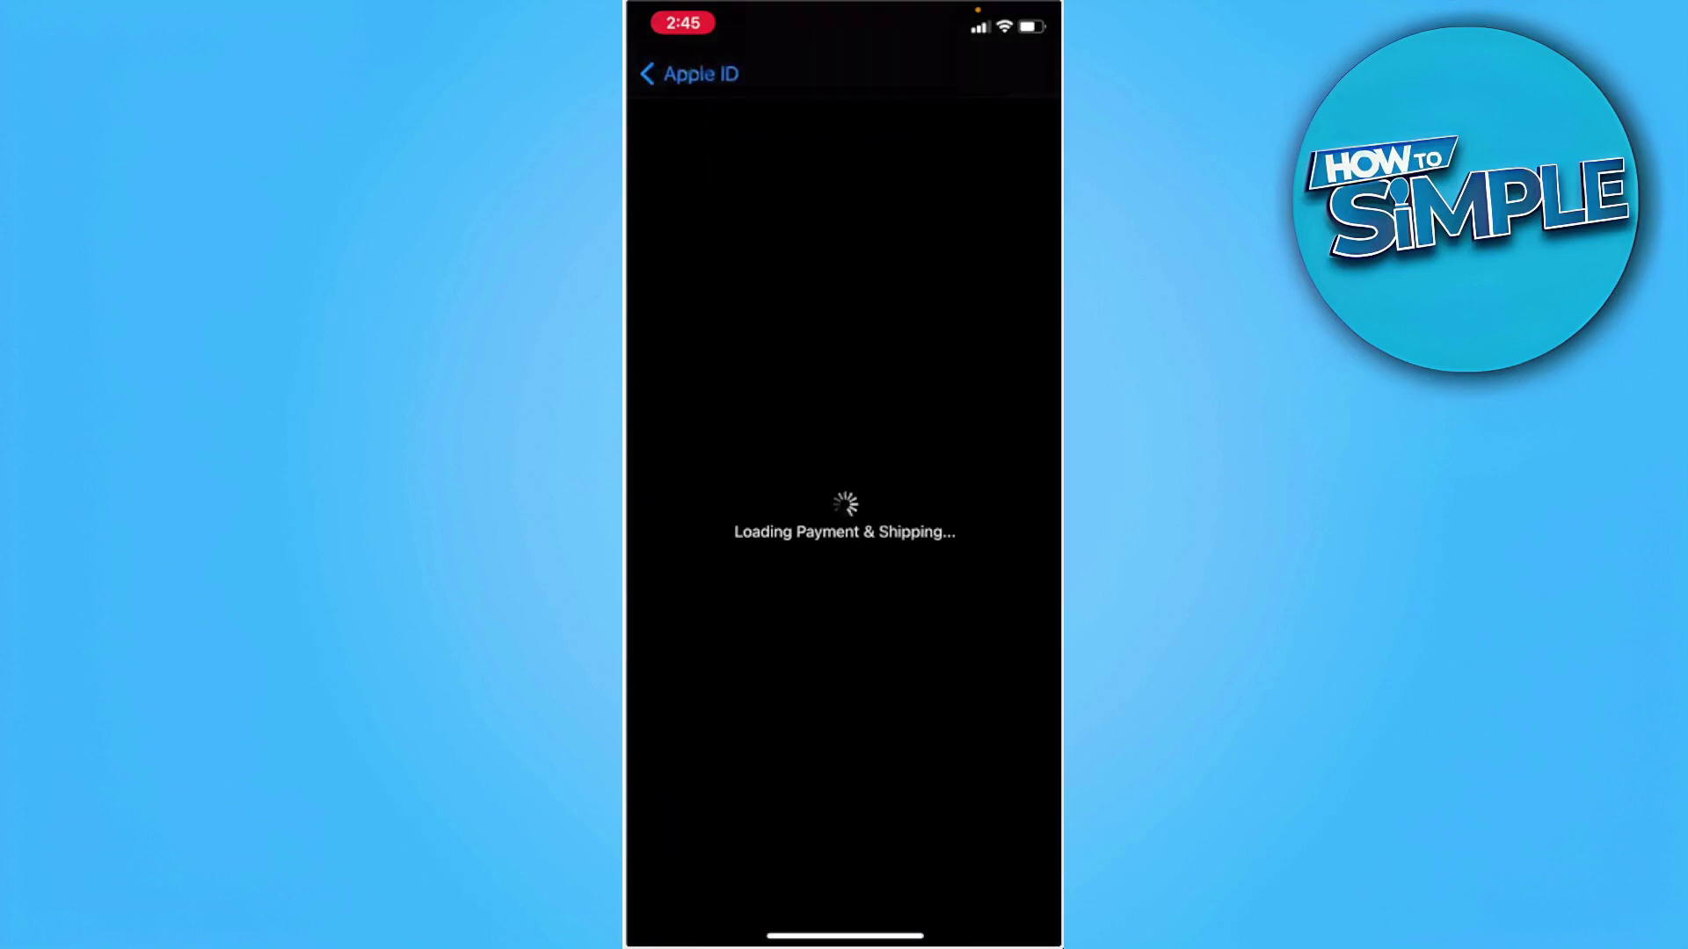